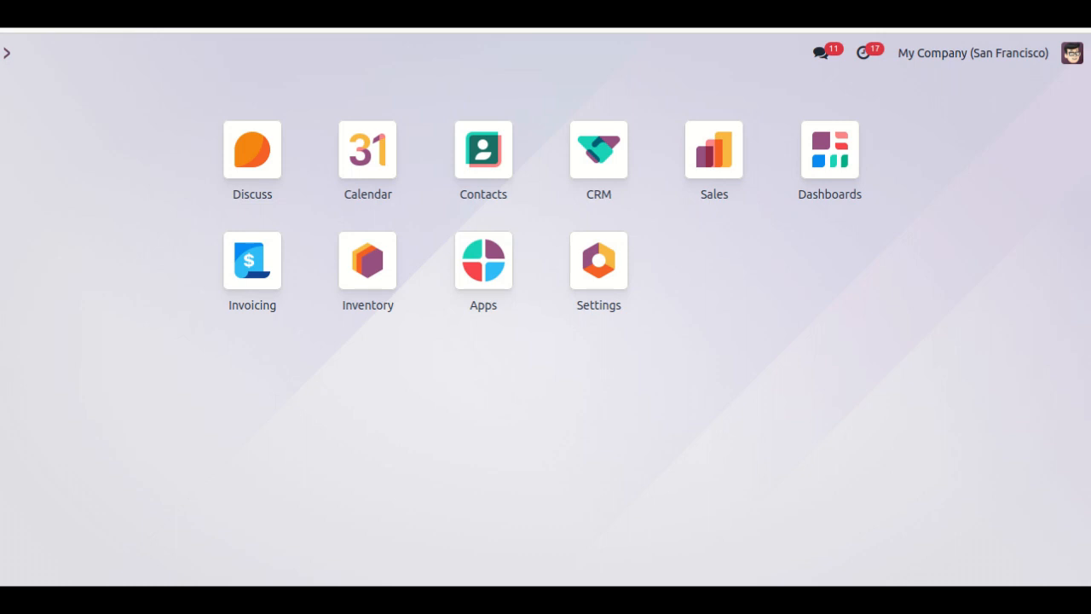
- Enable Product Packagings in the Sales settings and save the configuration
left_click(714, 174)
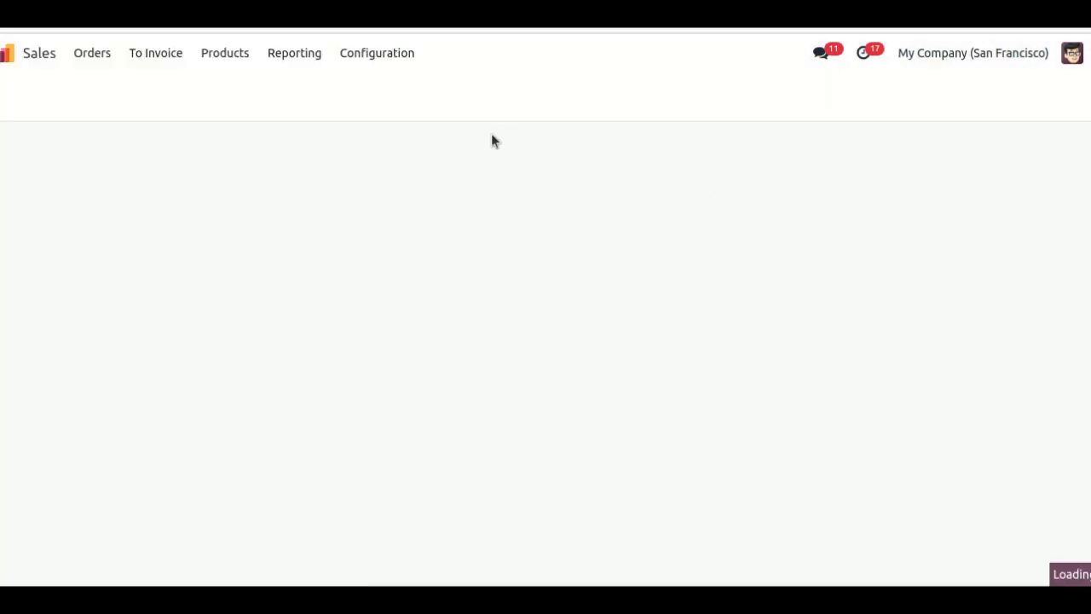
left_click(376, 56)
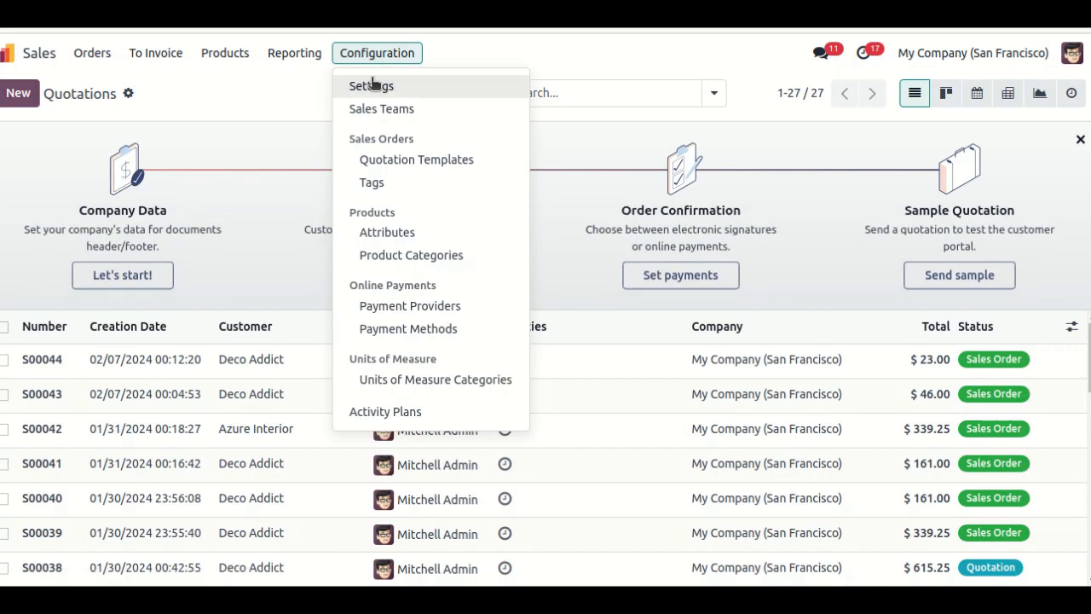
left_click(372, 87)
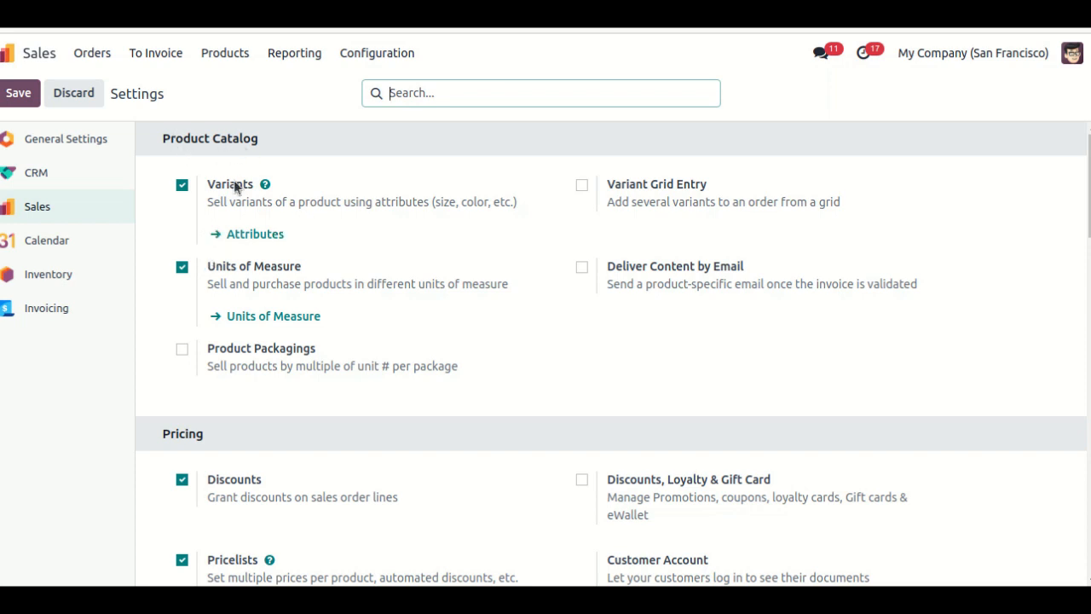
left_click(182, 349)
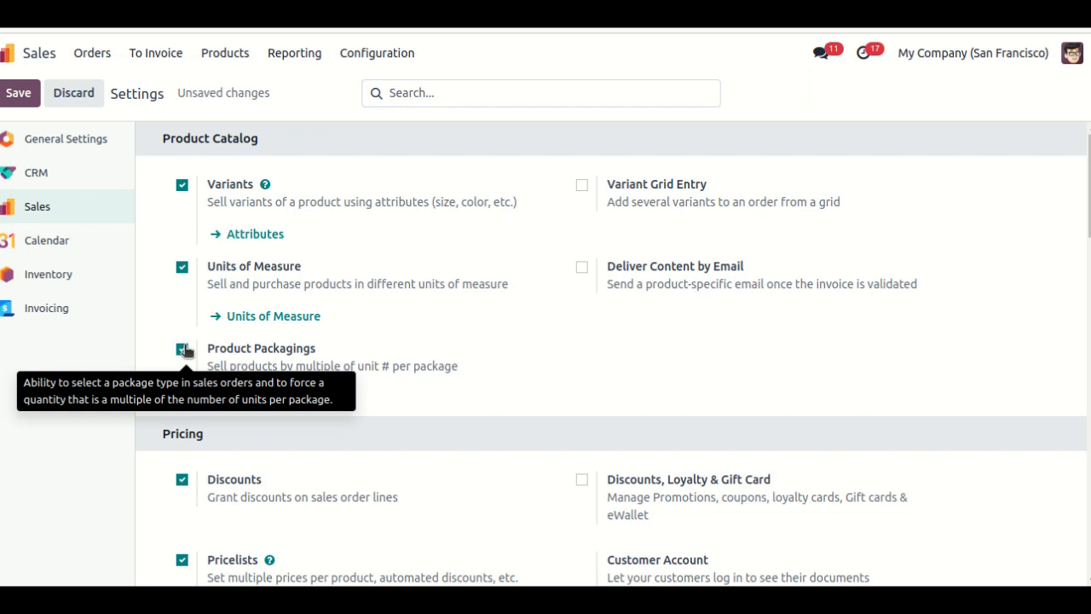
left_click(19, 92)
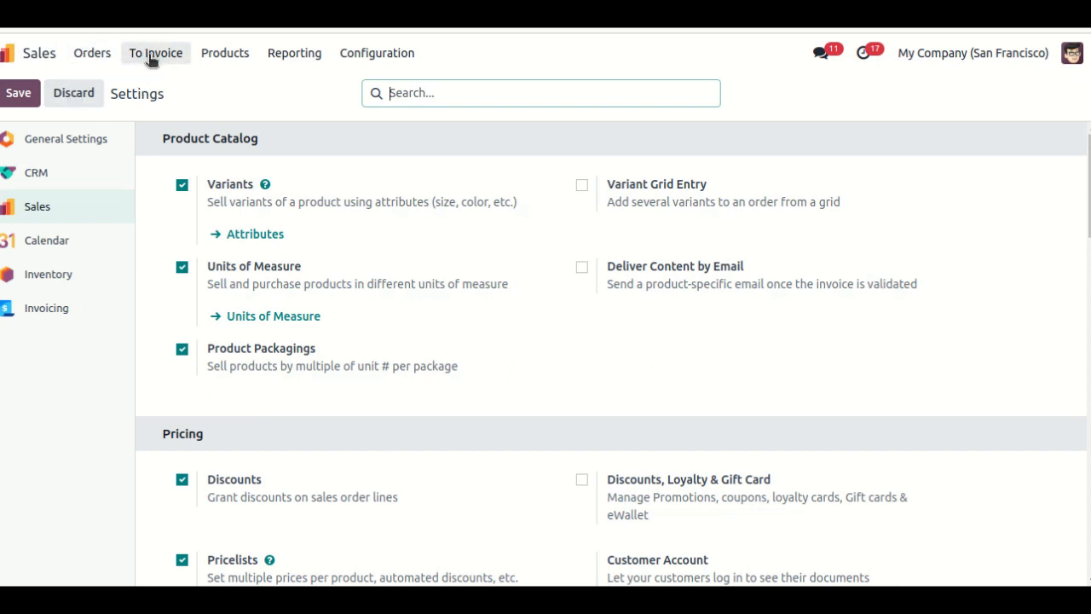
- Create a product named Bottle, mark it as a favourite, and set its product type to Storable Product
left_click(102, 54)
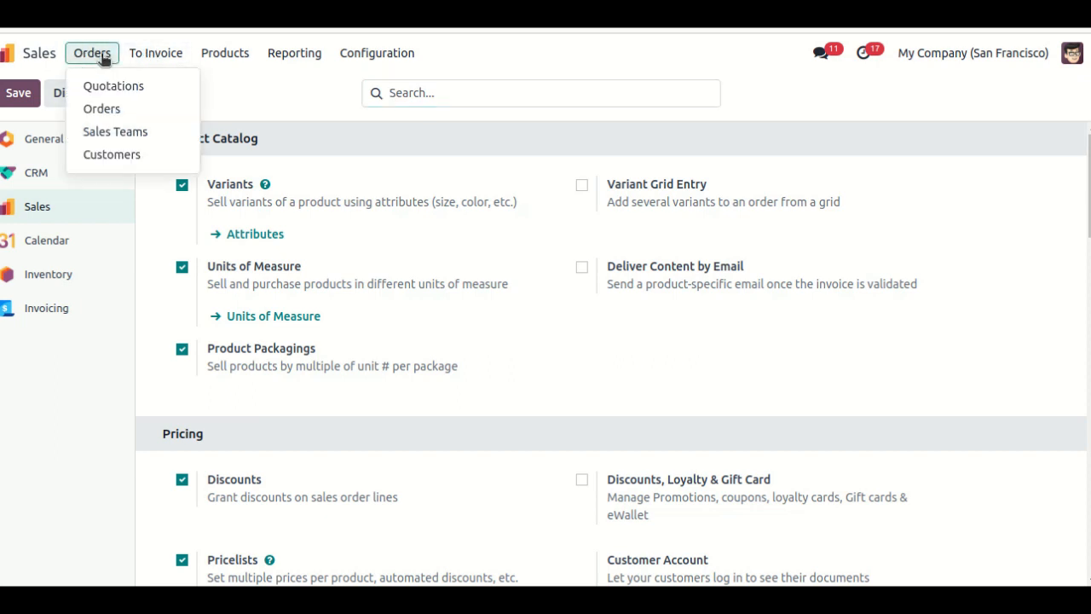
left_click(219, 60)
left_click(217, 60)
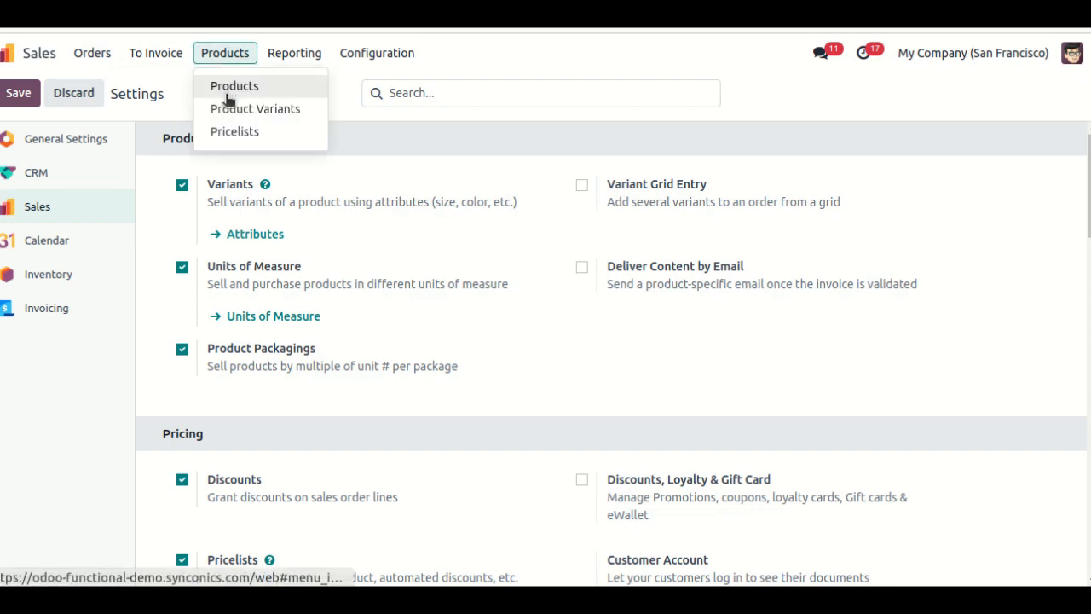
left_click(227, 98)
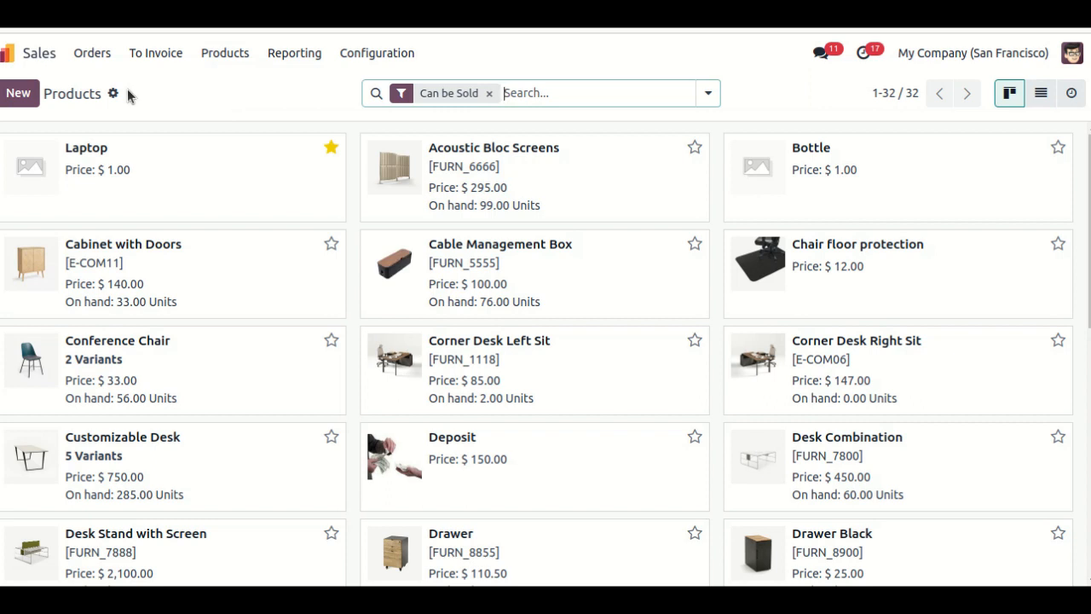
left_click(13, 103)
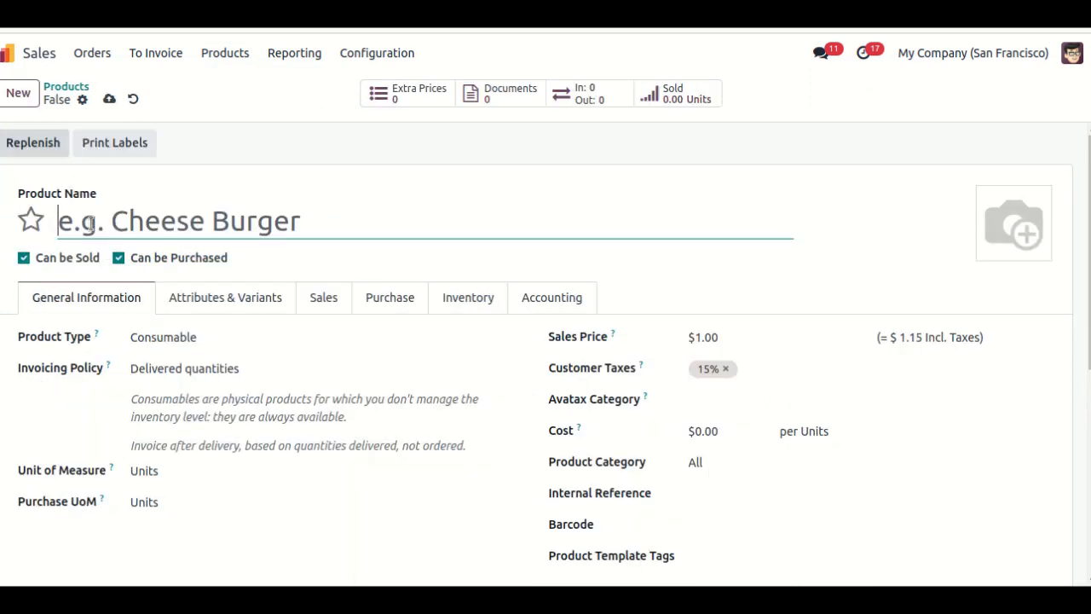
type("Bo")
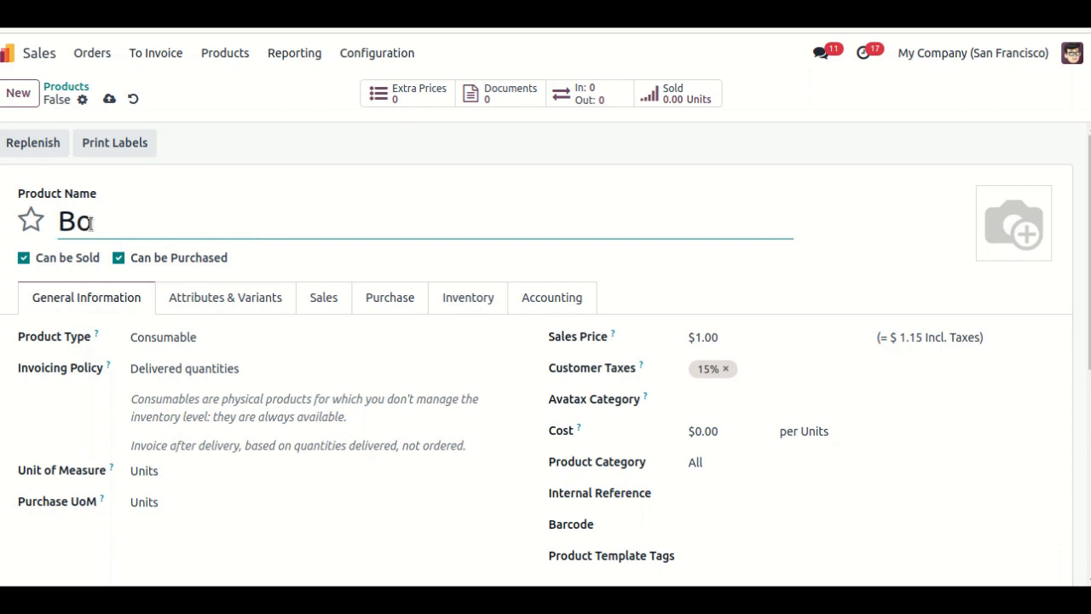
type("ttle")
left_click(31, 219)
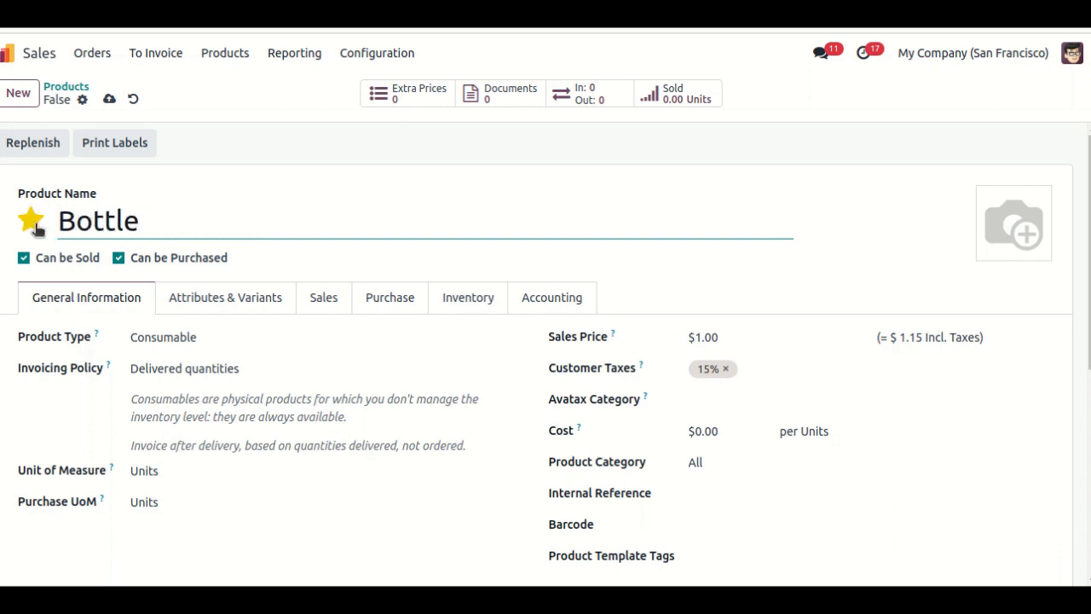
left_click(158, 339)
left_click(160, 387)
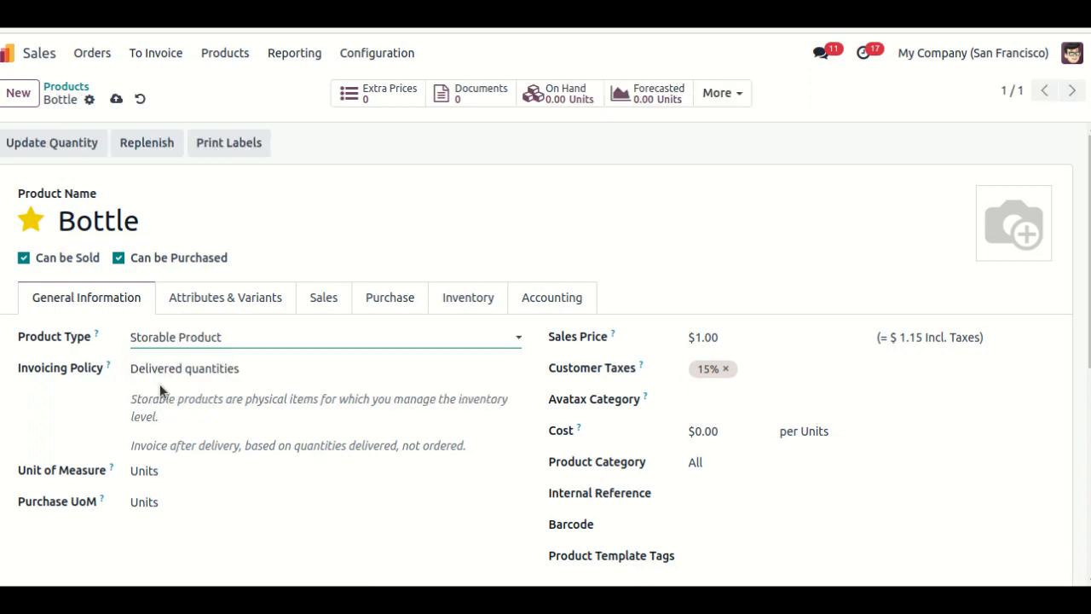
- Add a packaging line named "pack of 12" to the Bottle product's inventory details
left_click(463, 304)
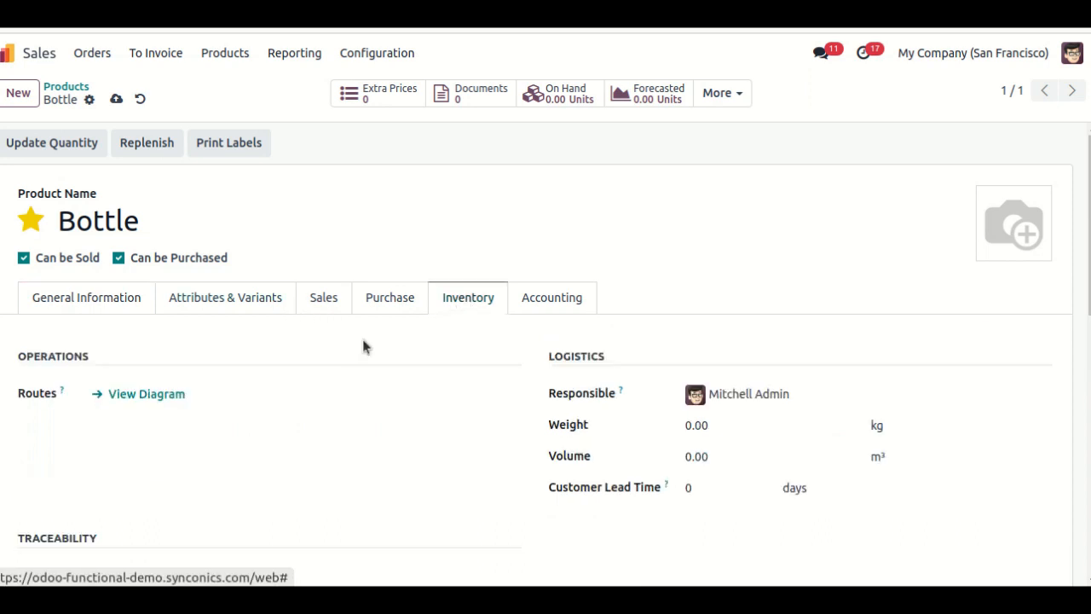
scroll(349, 346, "down", 3)
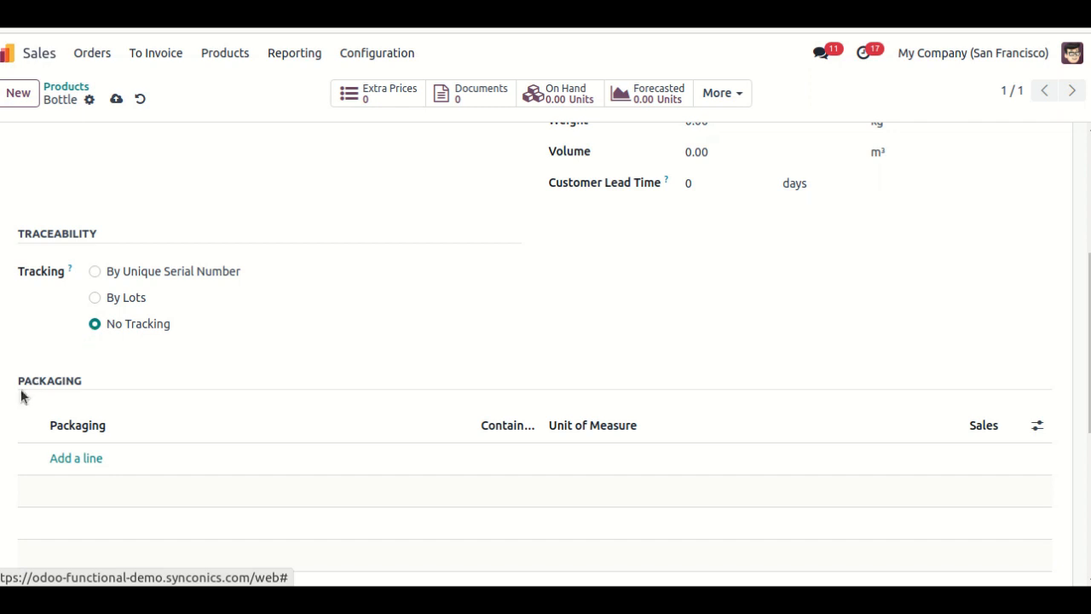
left_click(71, 458)
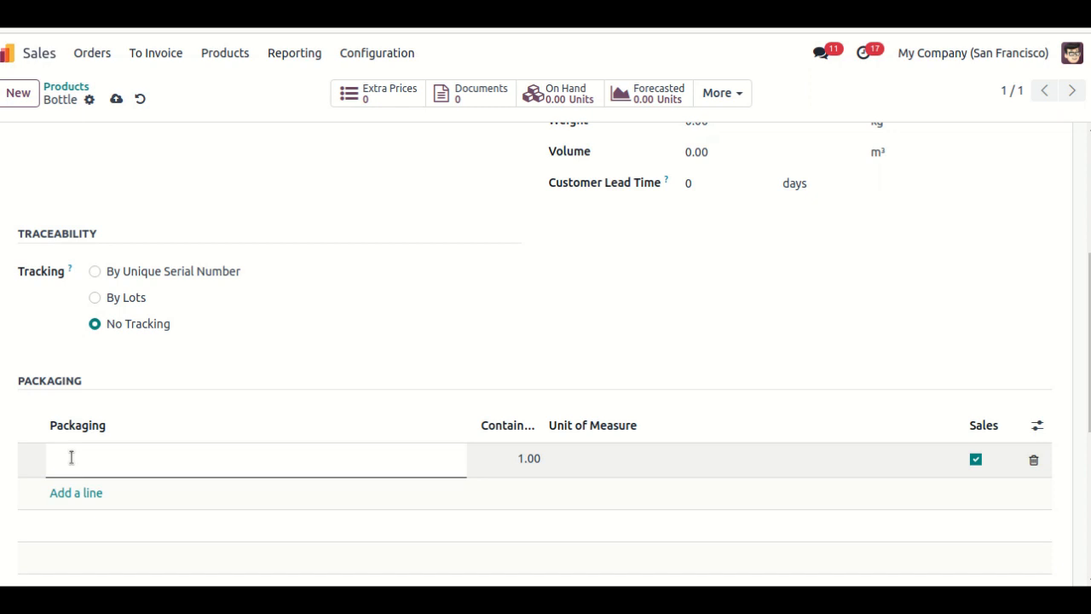
type("pac")
key("BackSpace")
type("ck of 12")
- Set the contained quantity of the "pack of 12" packaging to 12 and save the product
left_click(522, 461)
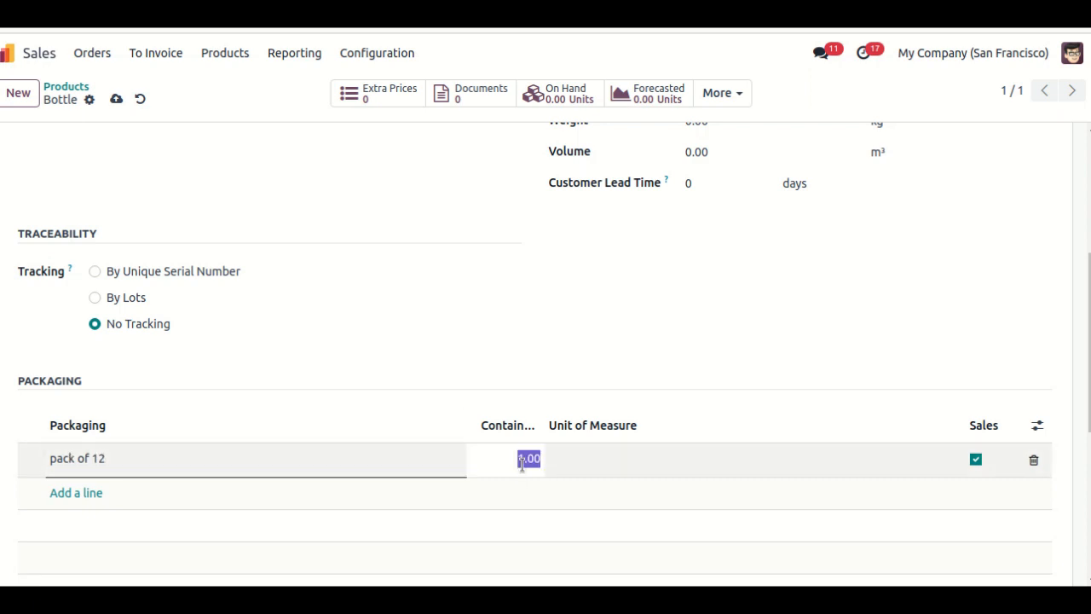
left_click(523, 460)
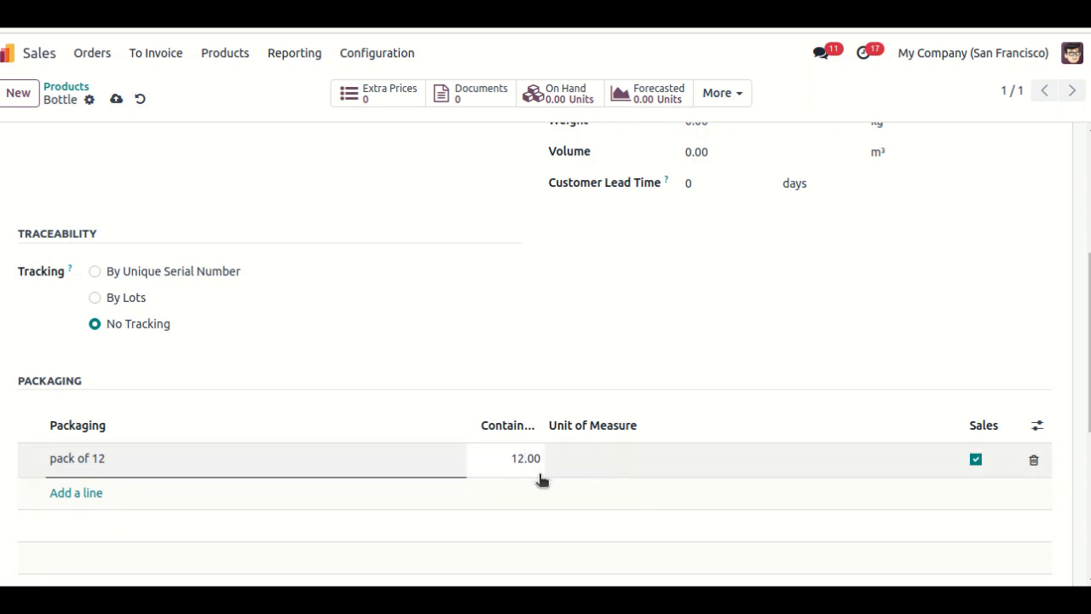
left_click(521, 467)
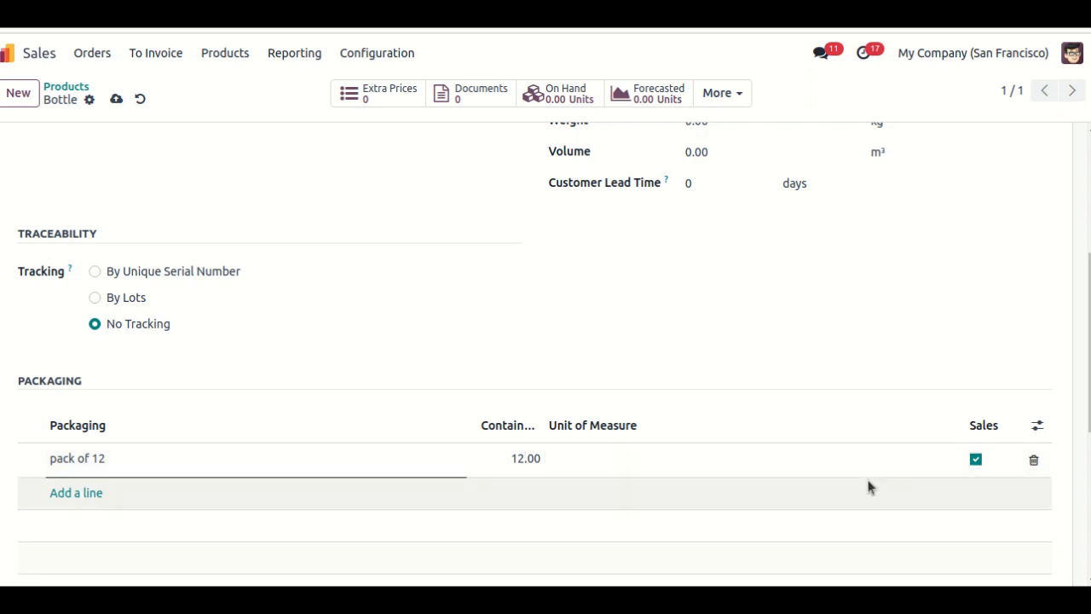
left_click(115, 100)
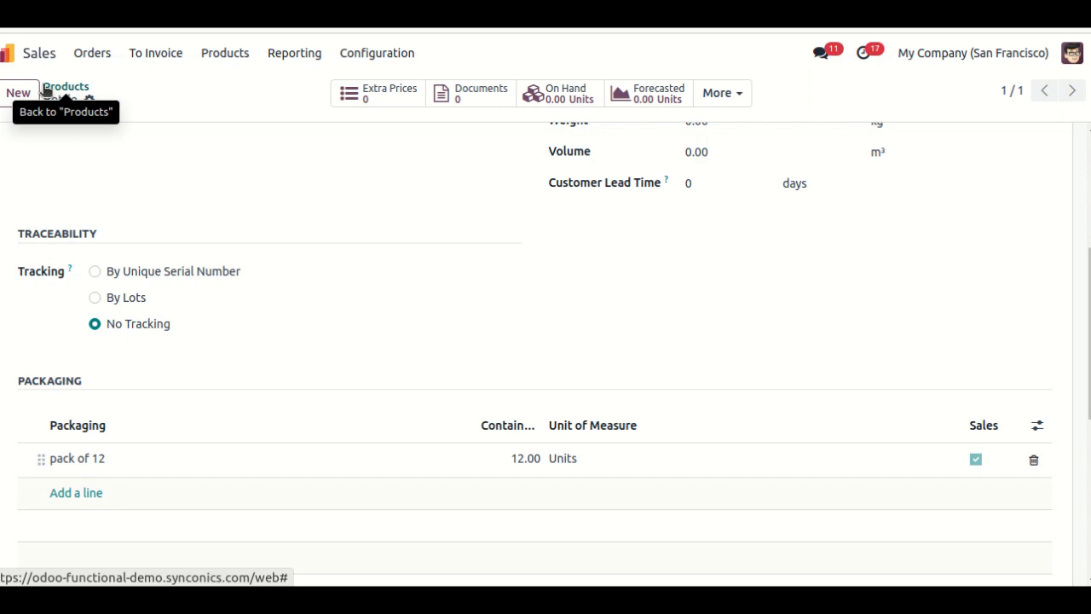
- Create a new sales quotation for the customer Deco Addict
left_click(94, 54)
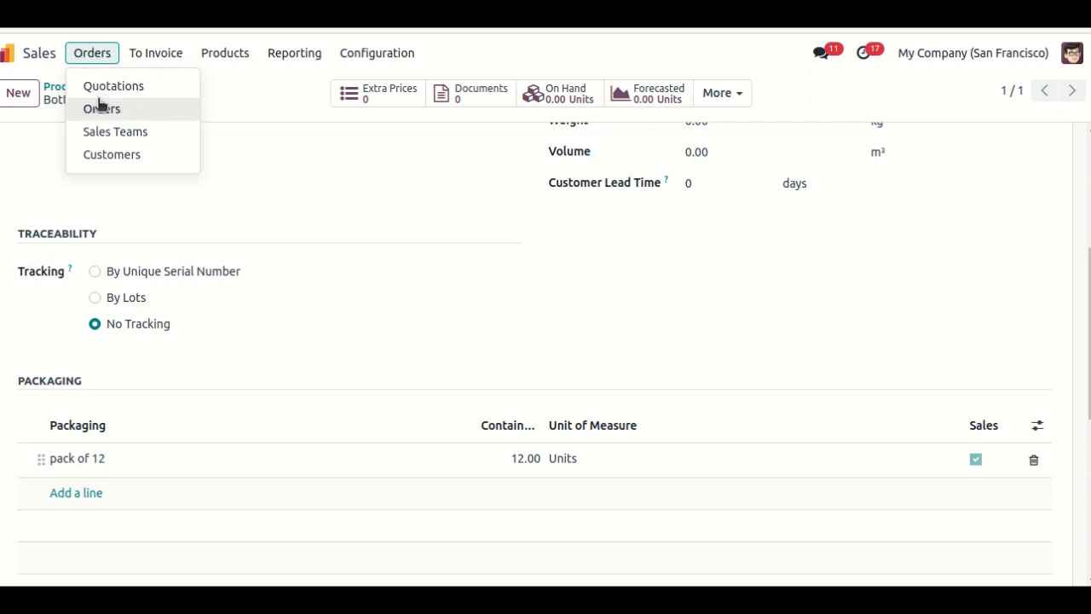
left_click(98, 92)
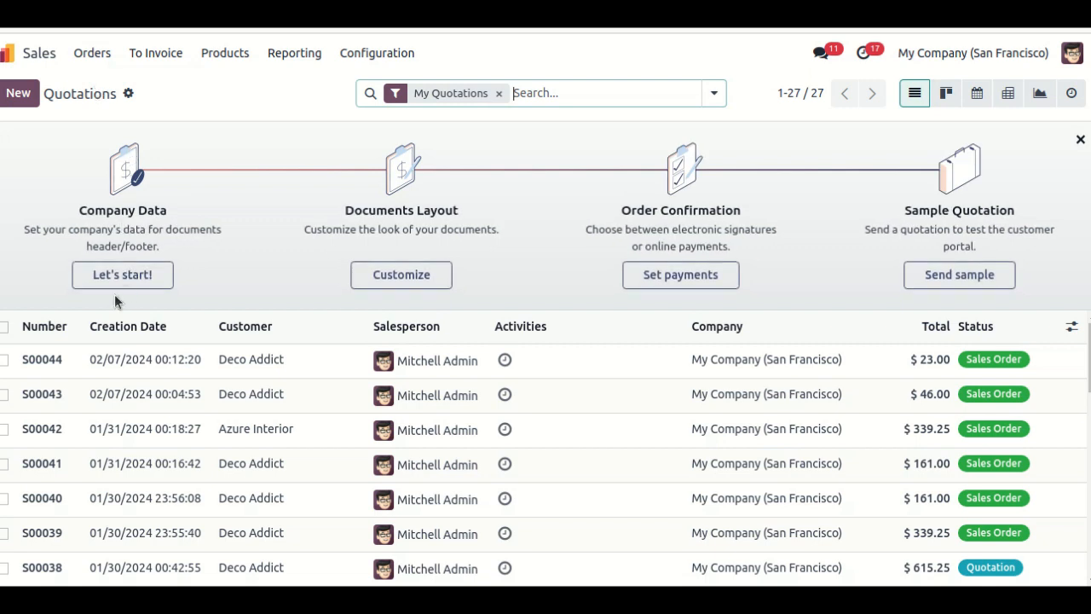
left_click(15, 99)
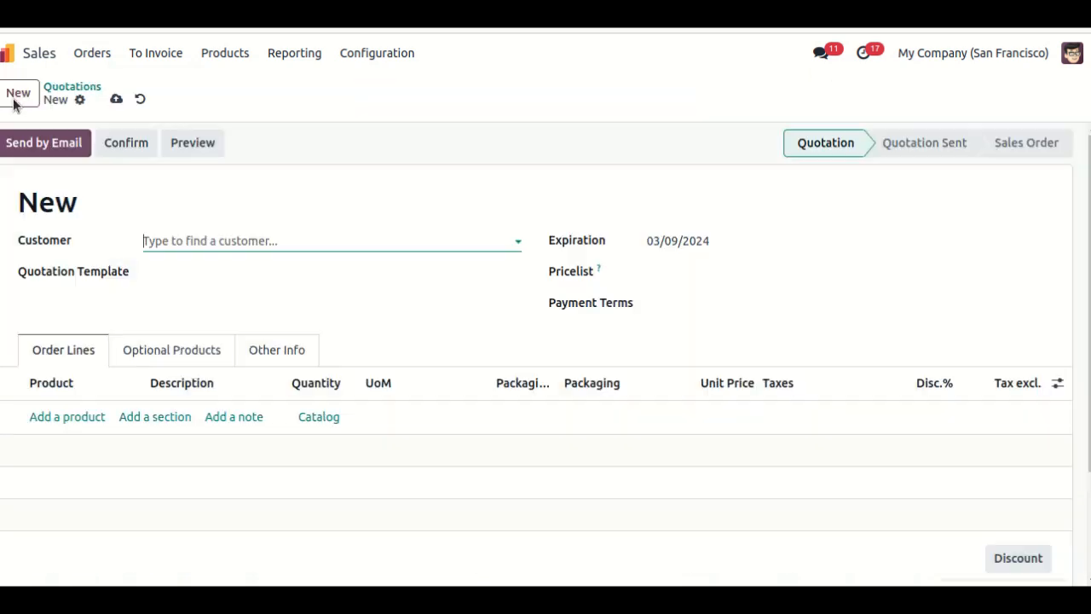
left_click(158, 239)
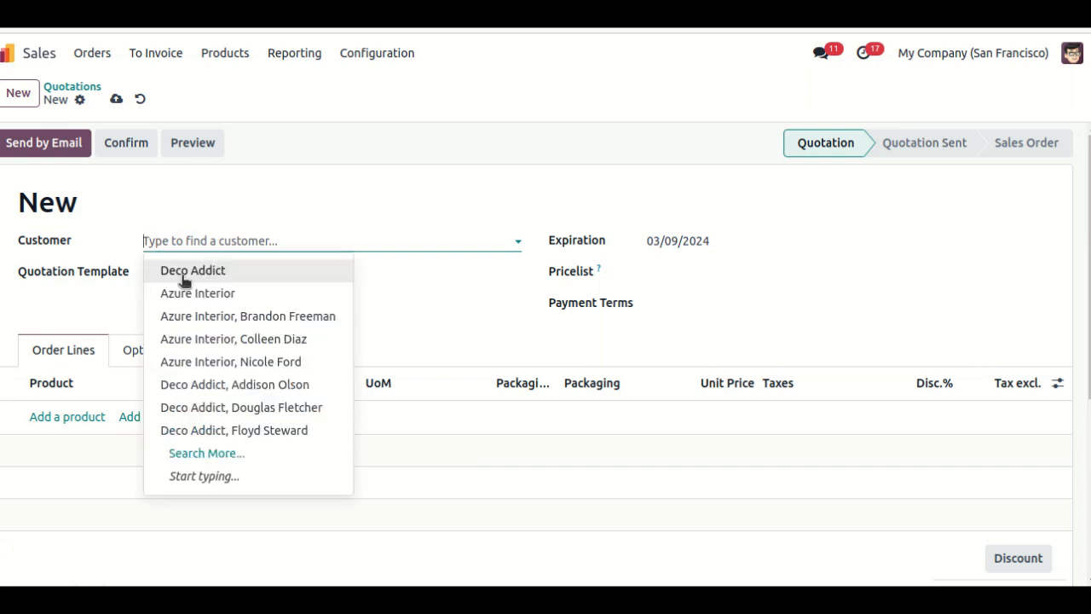
left_click(182, 272)
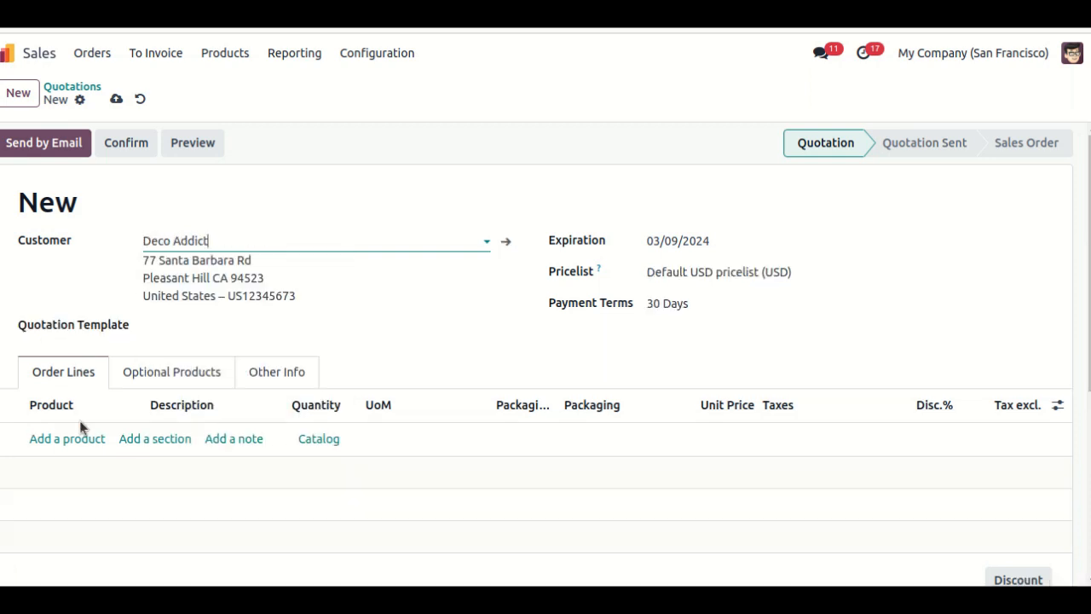
- Add the first listed Bottle product as an order line of the quotation
left_click(86, 437)
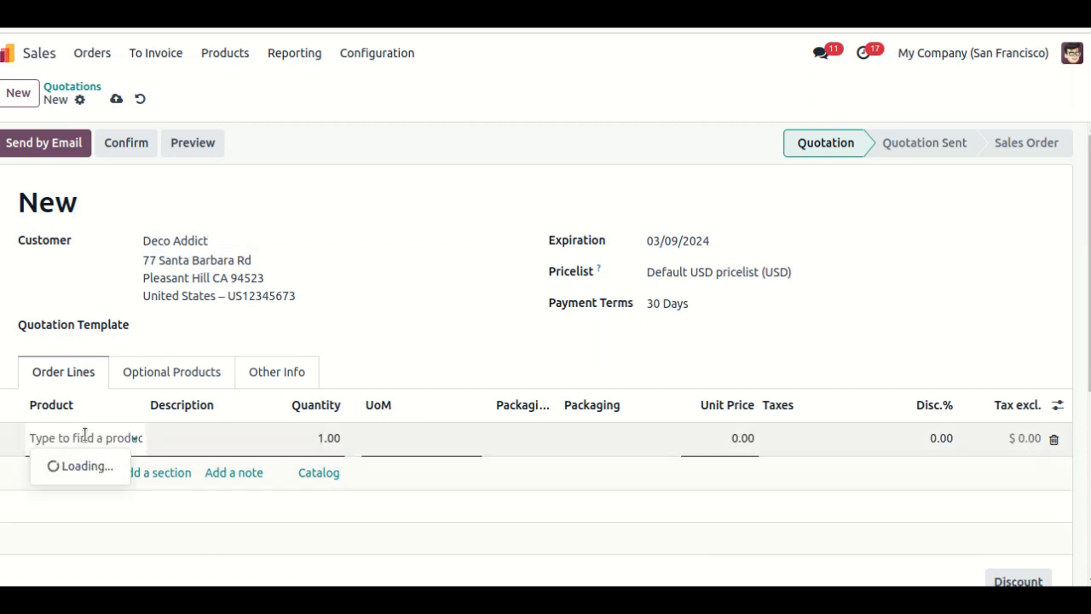
type("B")
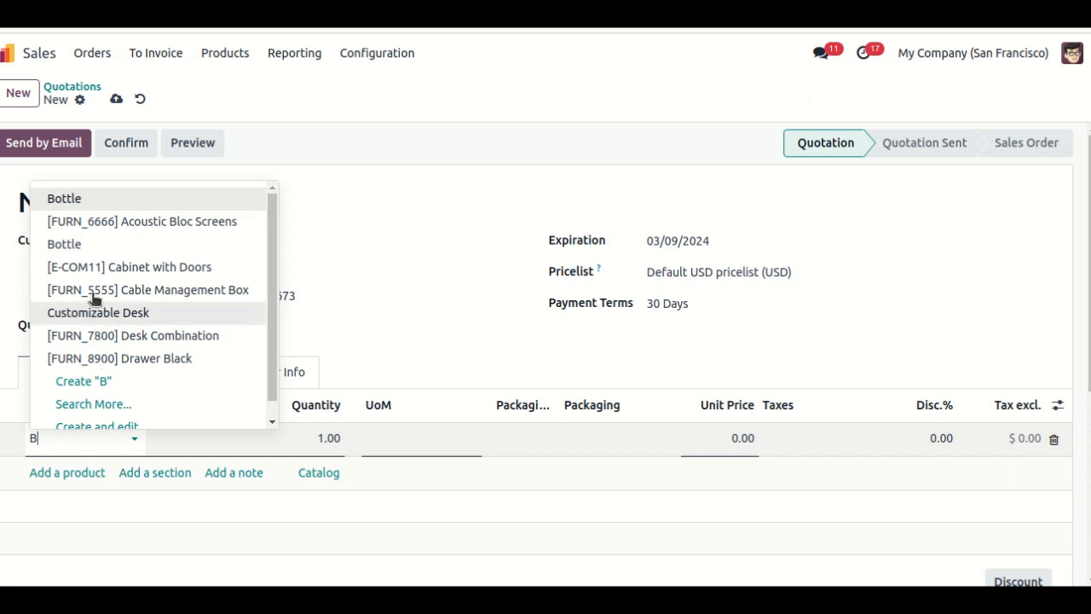
left_click(68, 198)
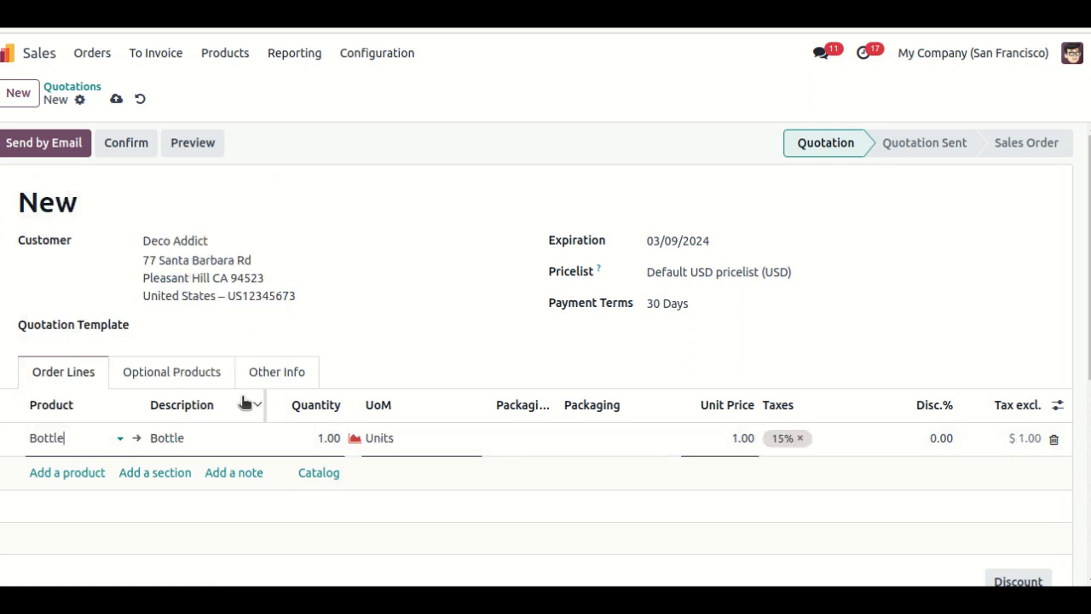
- Set the Bottle order line's packaging to "pack of 12" and dismiss the packaging warning
left_click(324, 439)
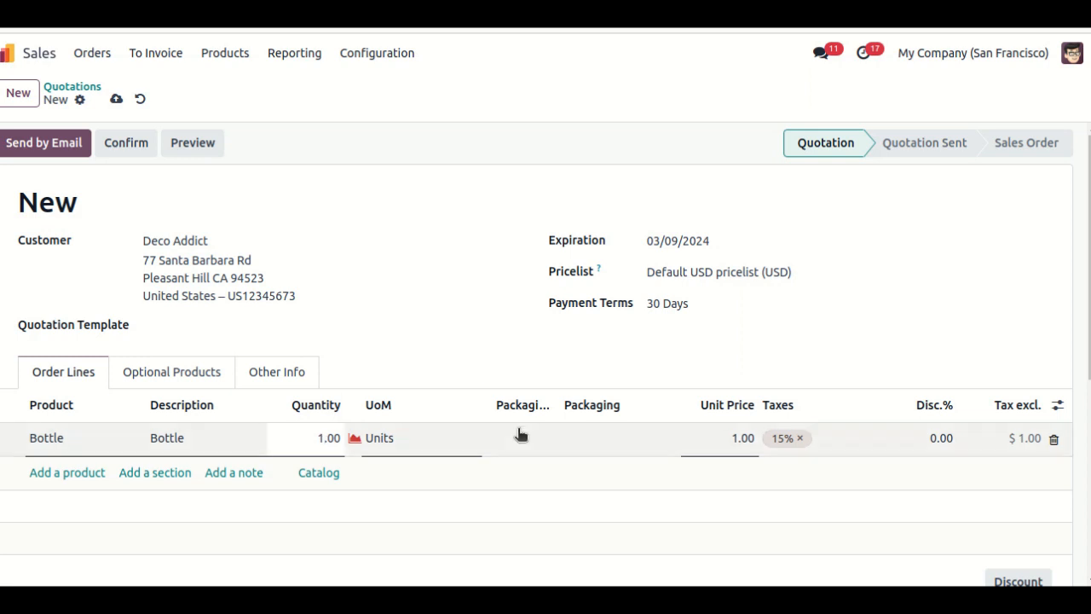
left_click(600, 440)
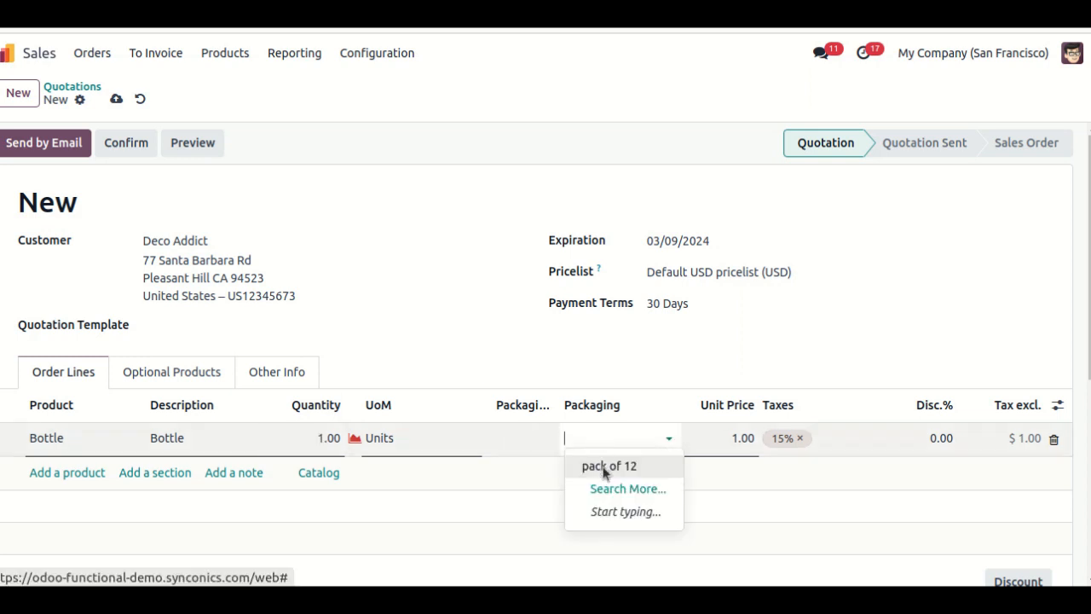
left_click(607, 466)
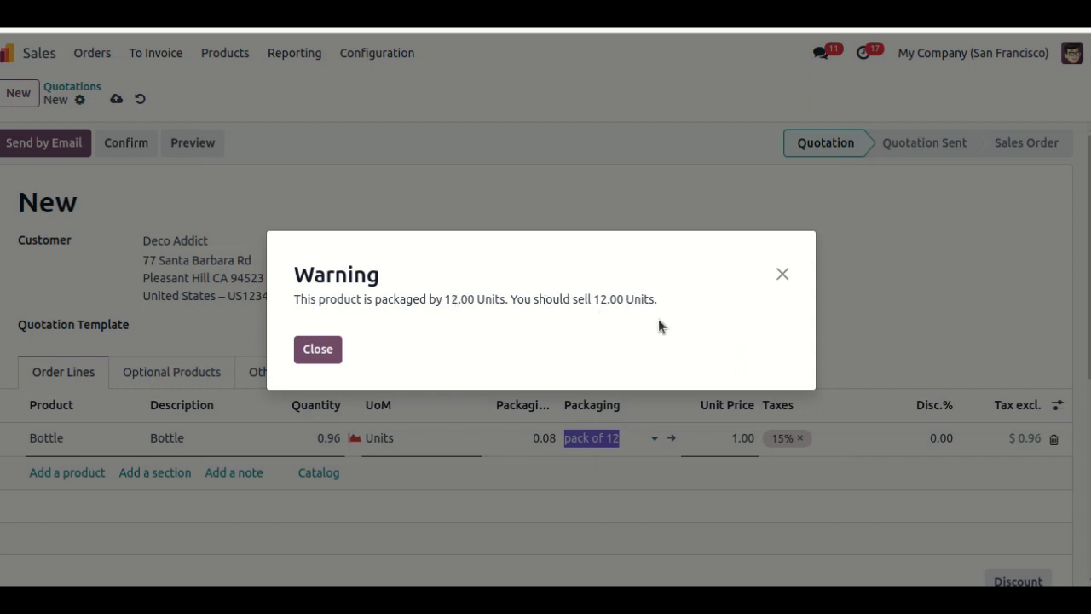
left_click(782, 274)
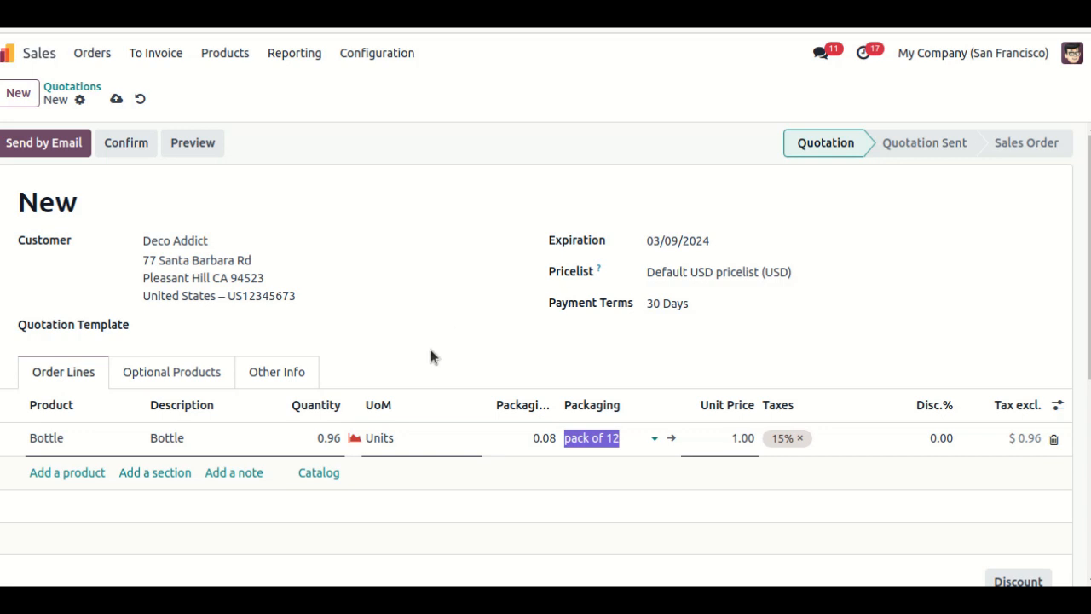
- Set the quantity of the Bottle order line to 12.00 units
left_click(322, 432)
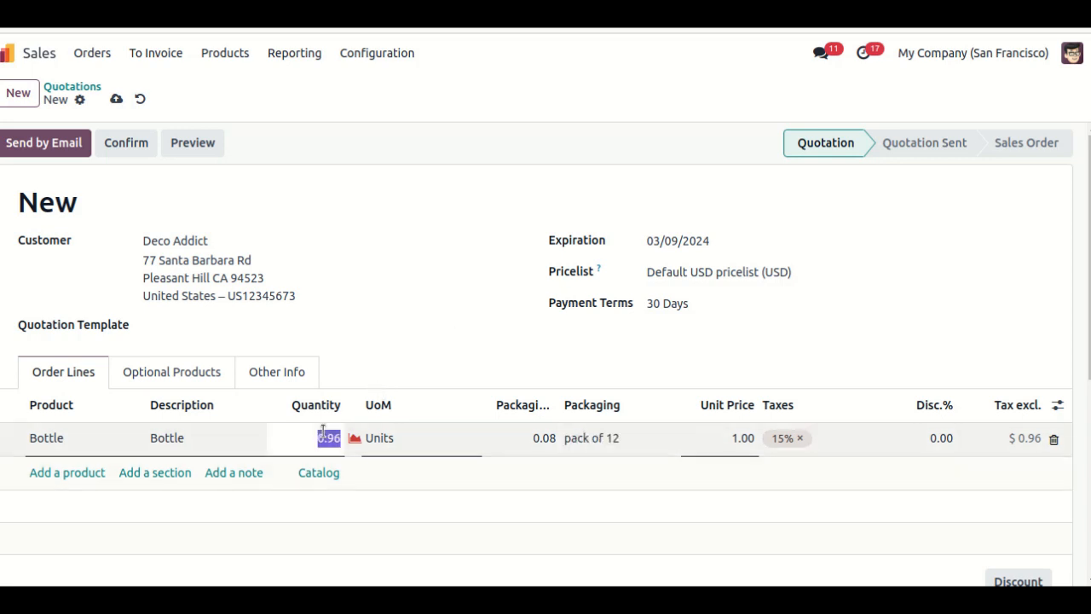
left_click(321, 435)
key("BackSpace")
type("10")
key("BackSpace")
type("2")
key("BackSpace")
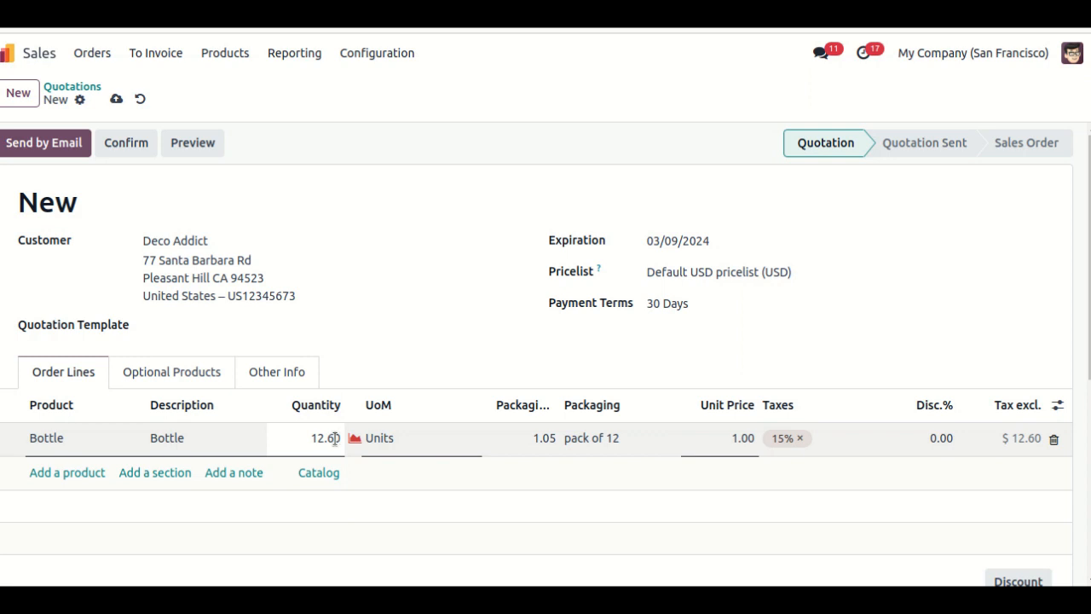
key("BackSpace")
type("0")
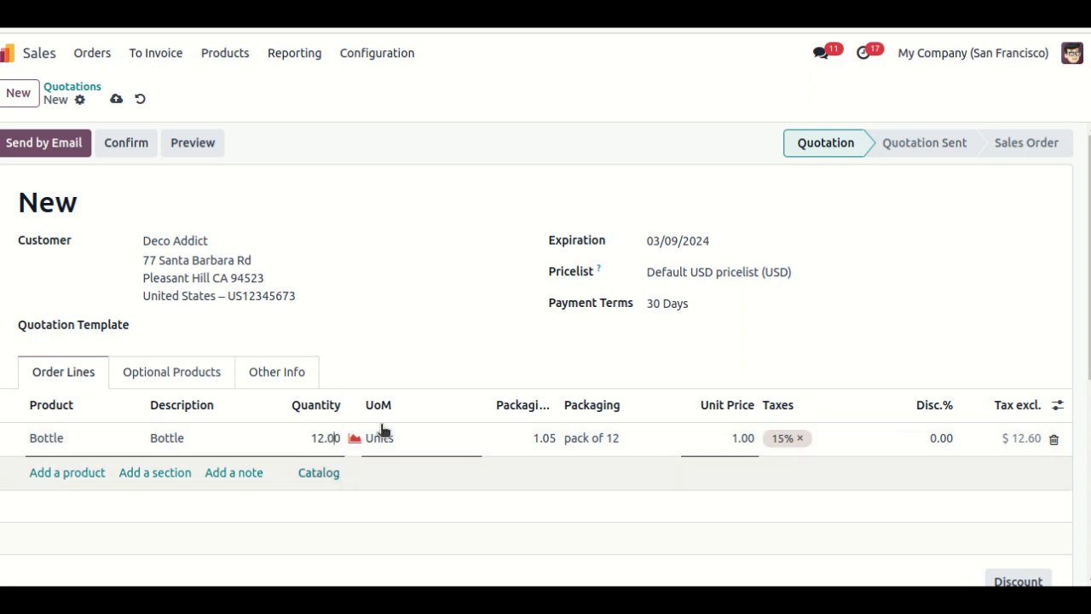
left_click(355, 274)
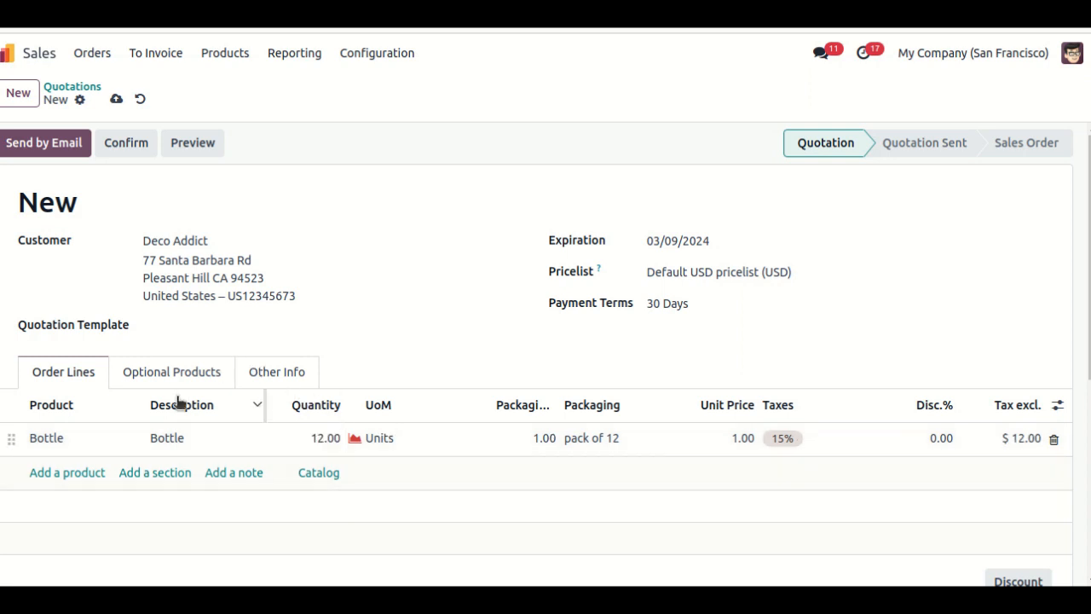
- Save the new quotation and set the Bottle order line's quantity to 24.00 units
left_click(118, 102)
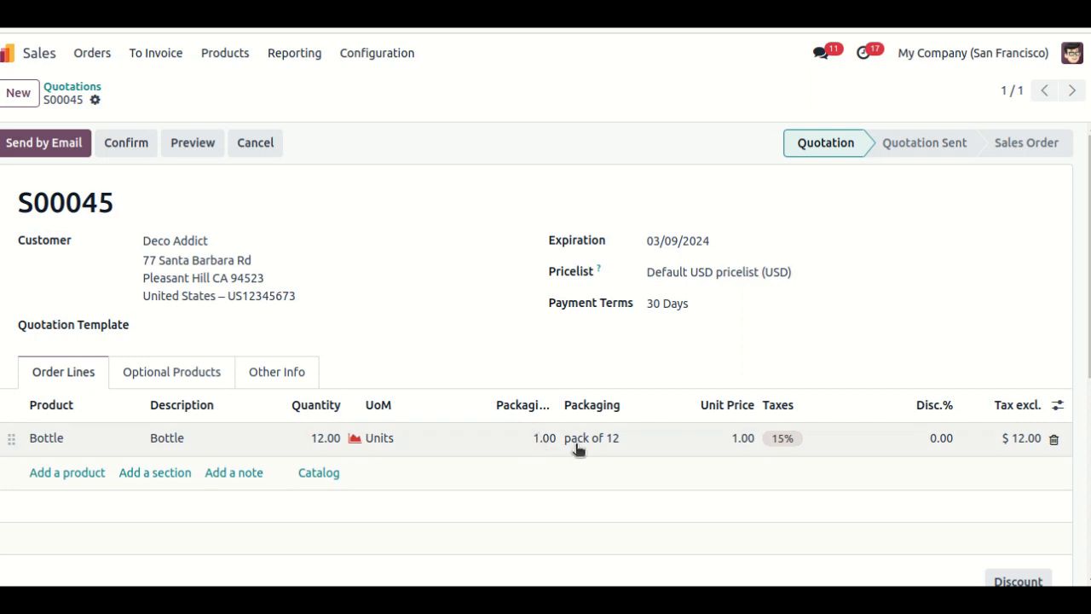
left_click(325, 439)
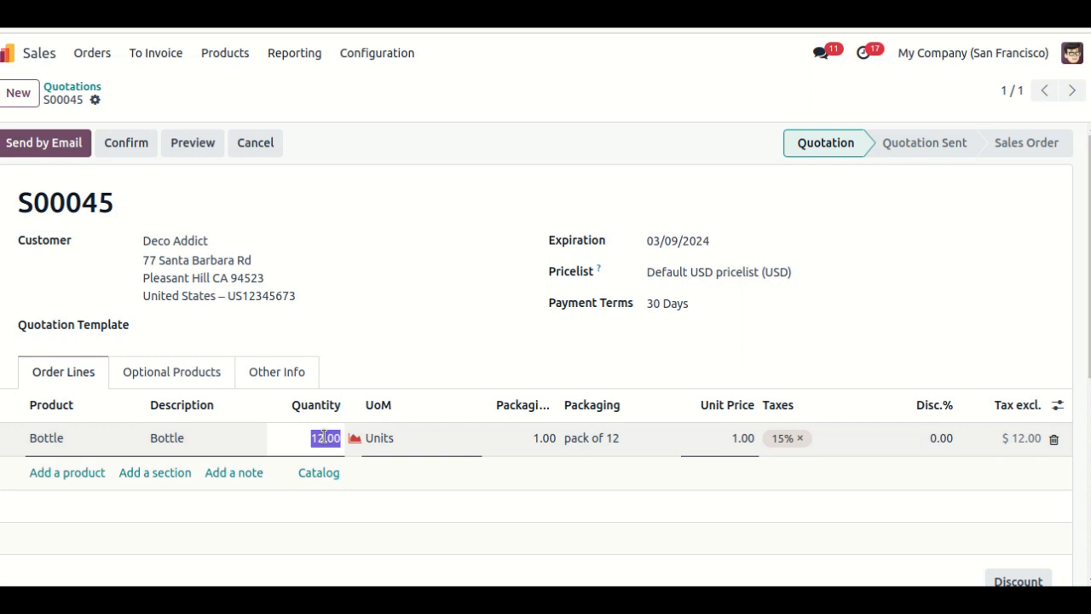
left_click(325, 438)
key("BackSpace")
key("BackSpace")
key("BackSpace")
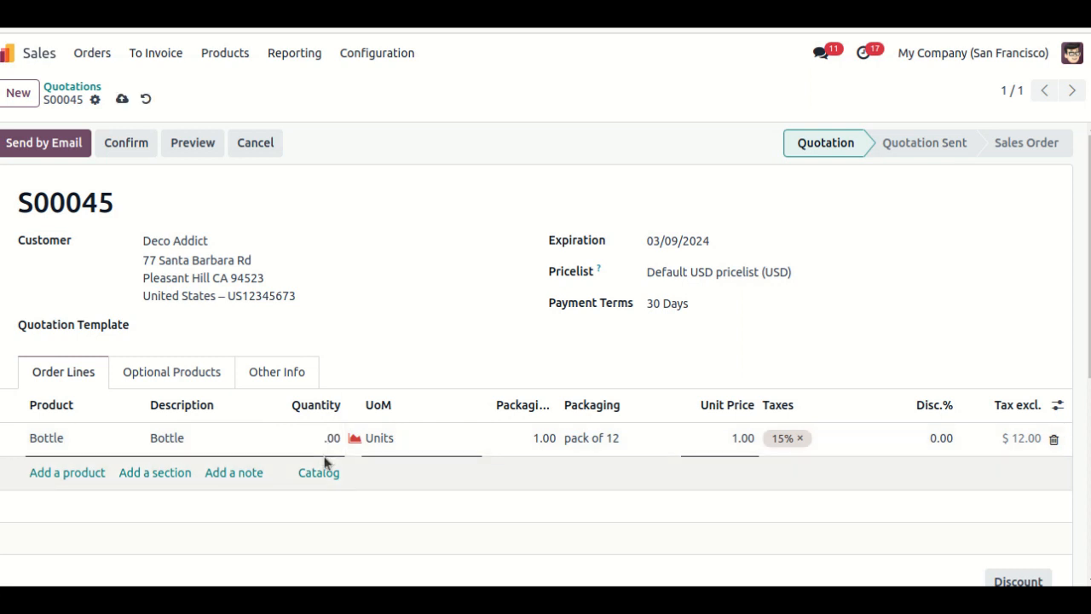
type("24.")
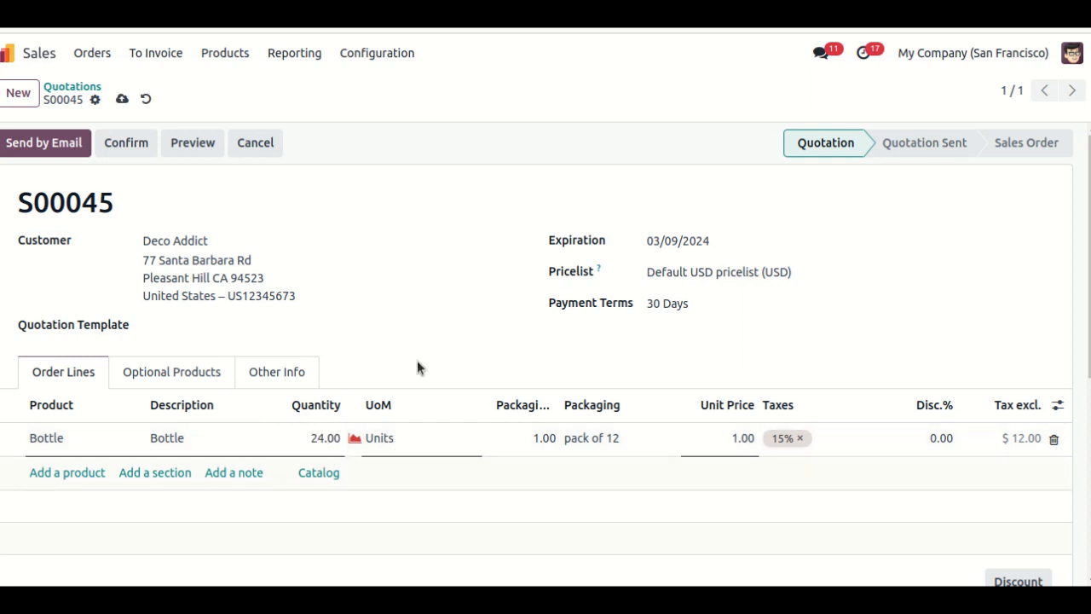
- Save the changed quantity on the quotation and confirm the quotation as a sales order
left_click(122, 99)
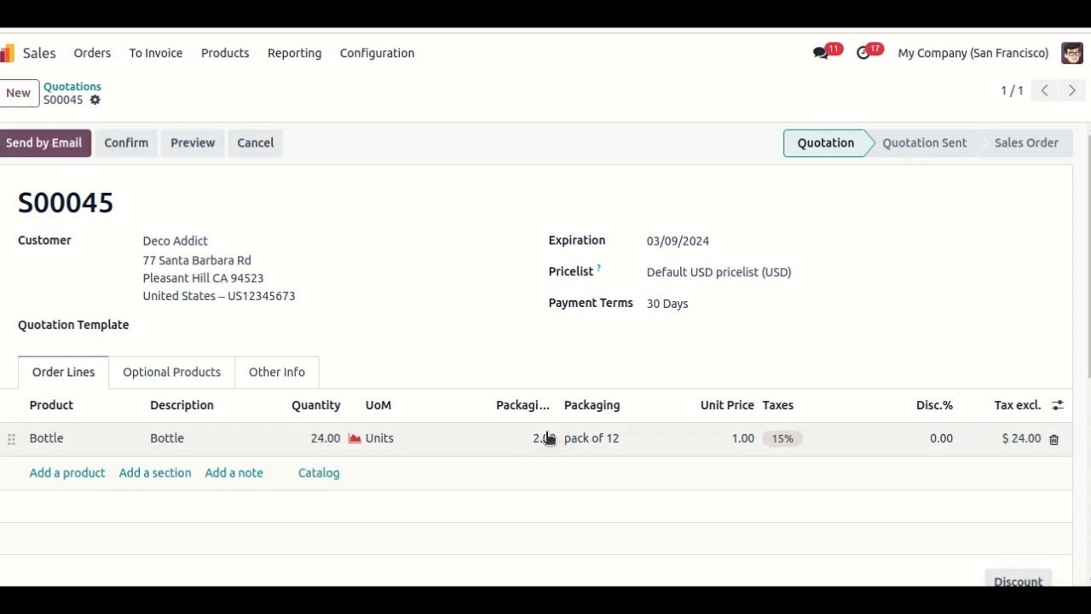
left_click(124, 148)
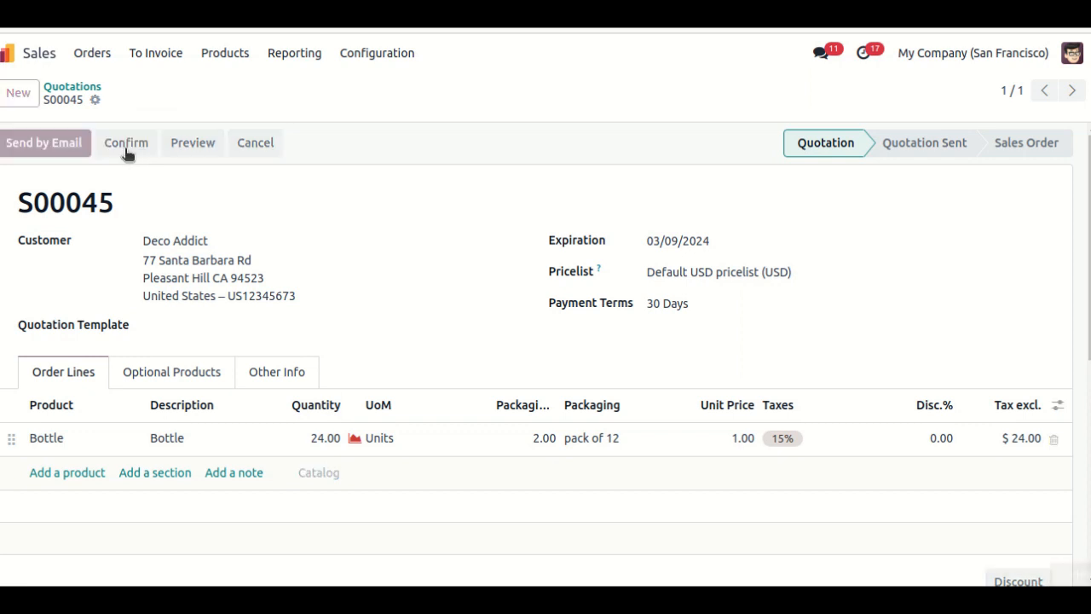